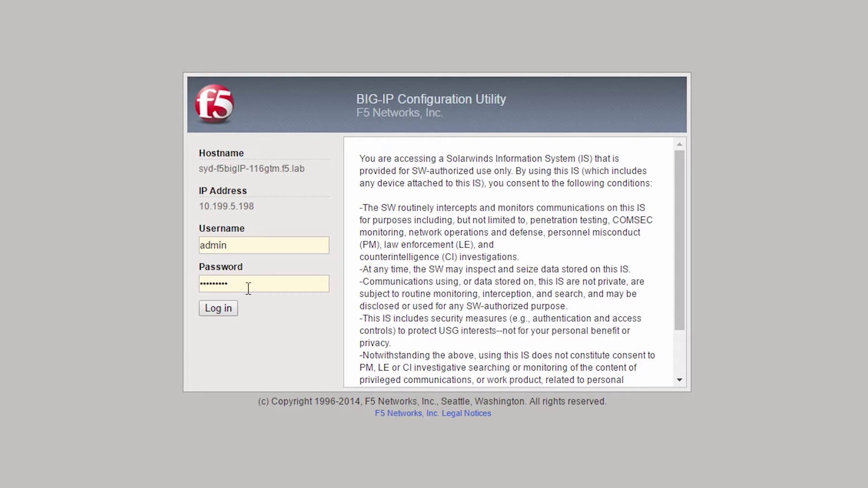
# Sign in to BIG-IP and go to System > SNMP > Agent > Configuration
pyautogui.click(221, 313)
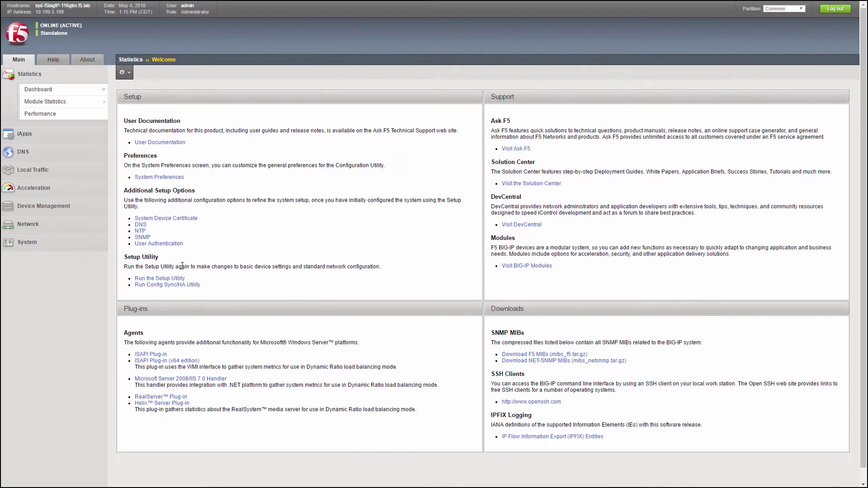
pyautogui.click(33, 250)
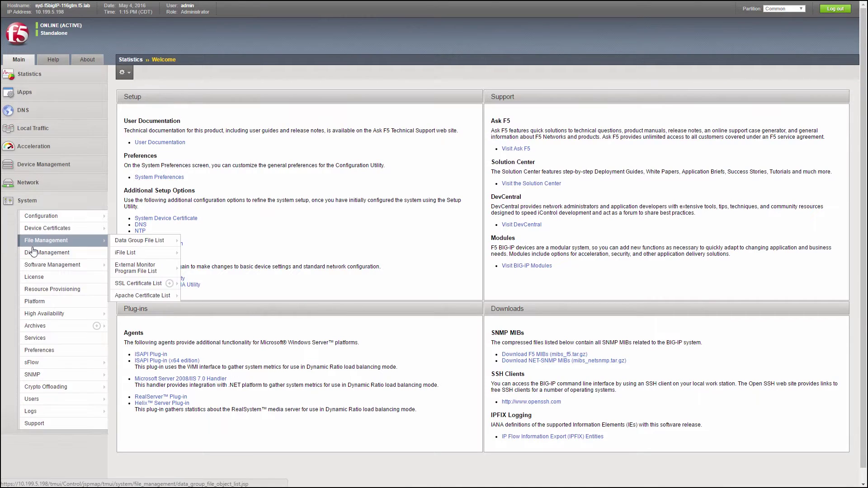
pyautogui.click(30, 375)
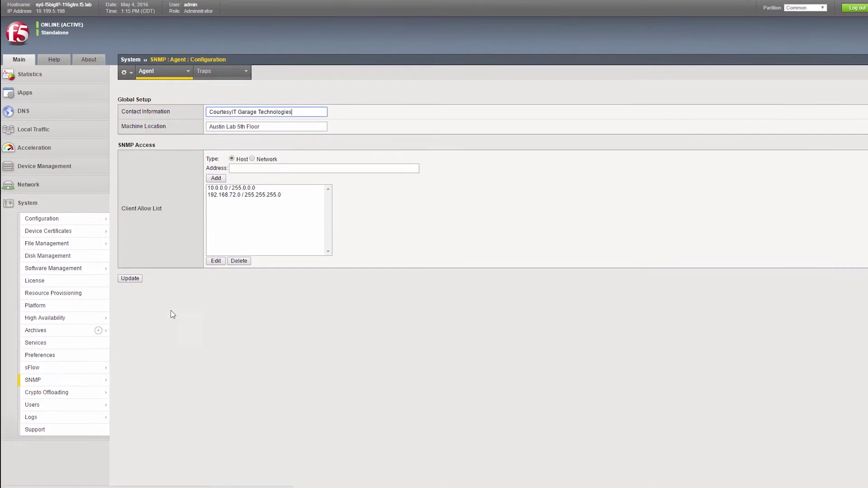
# Add host 10.140.106.52 to the SNMP client allow list and save with Update
pyautogui.click(235, 170)
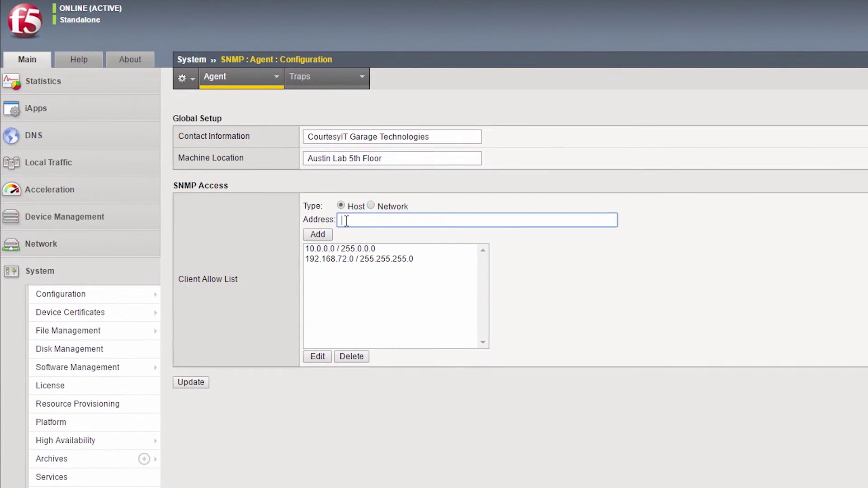
pyautogui.write('10.140.106.52')
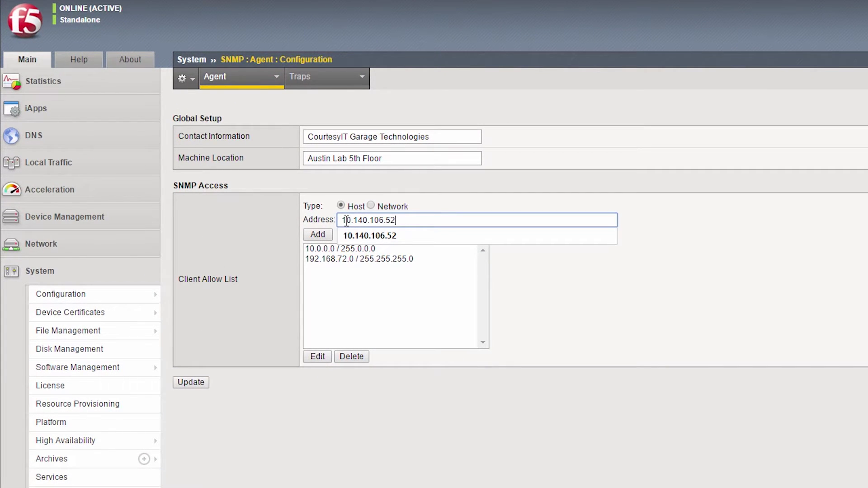
pyautogui.click(318, 234)
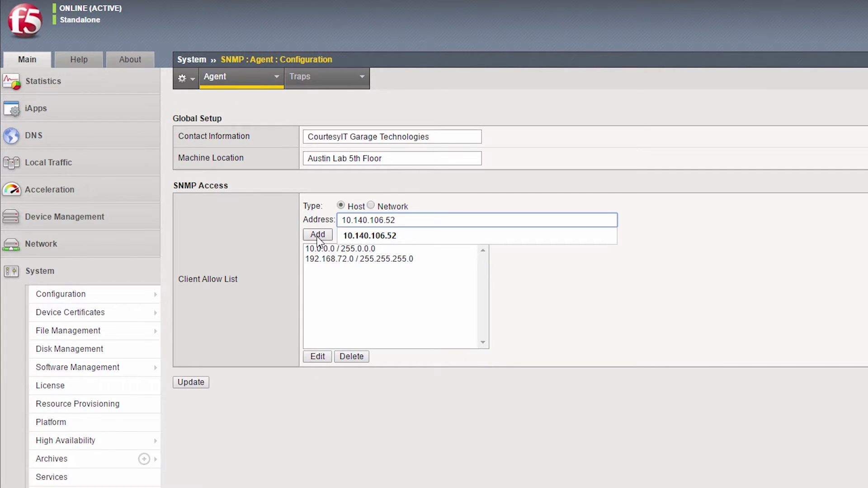
pyautogui.click(191, 383)
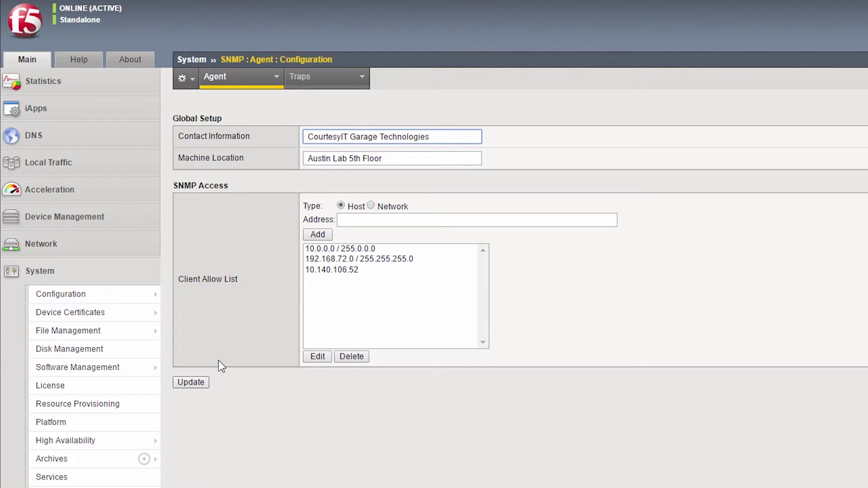
# Review the community strings on the SNMP Agent Access (v1, v2c) page
pyautogui.moveTo(281, 81)
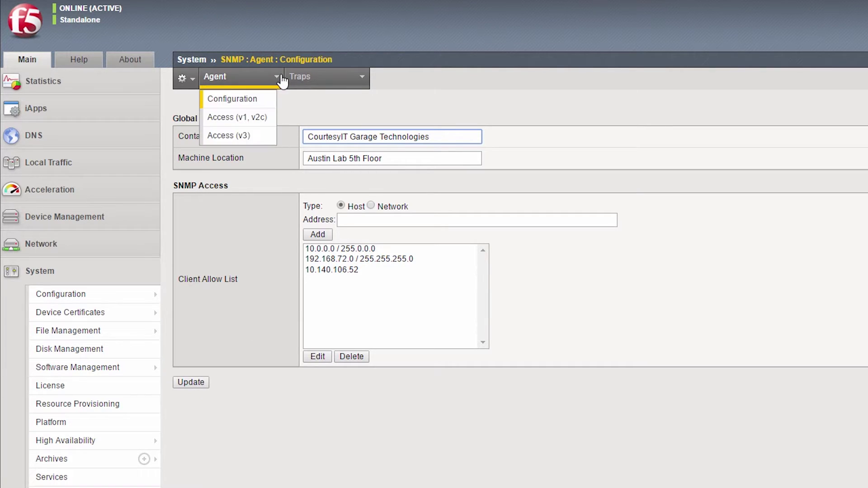
pyautogui.click(257, 118)
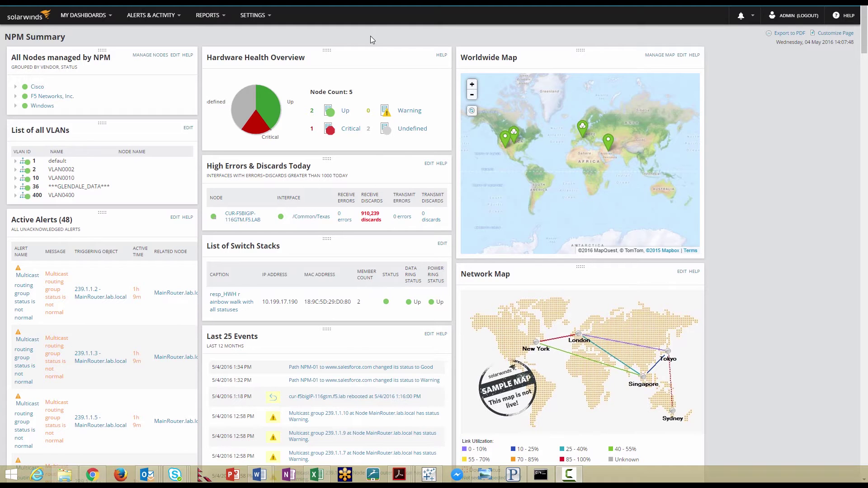
# In Manage Nodes, select ltm03.core-net.solar.net and open its Edit Properties page
pyautogui.moveTo(254, 15)
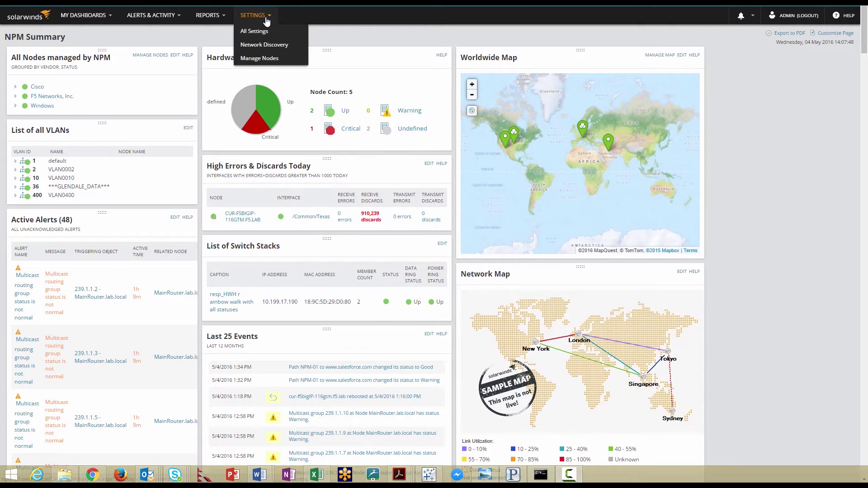
pyautogui.click(264, 59)
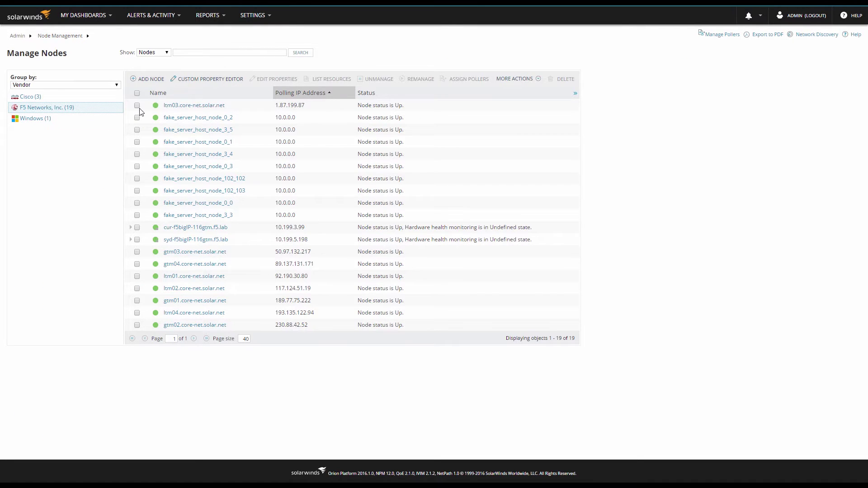
pyautogui.click(137, 105)
pyautogui.click(269, 79)
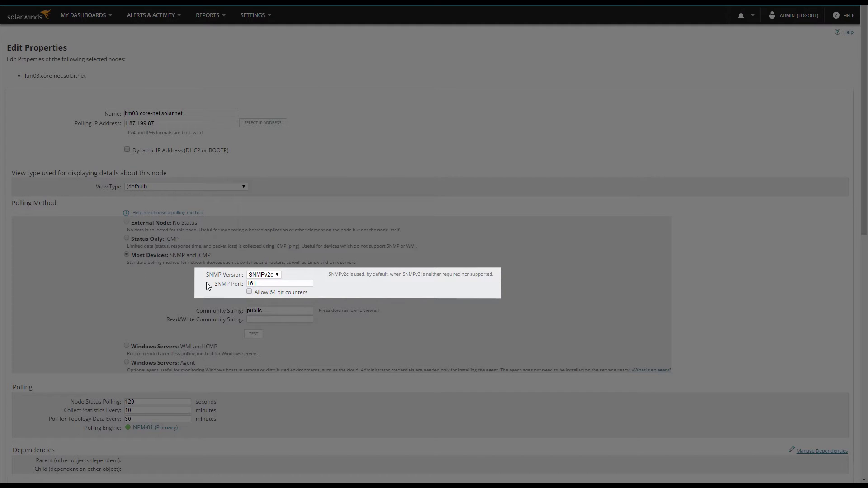
# Check Poll for F5 iControl under the node's F5 iControl Polling Settings
pyautogui.scroll(-10, 566, 303)
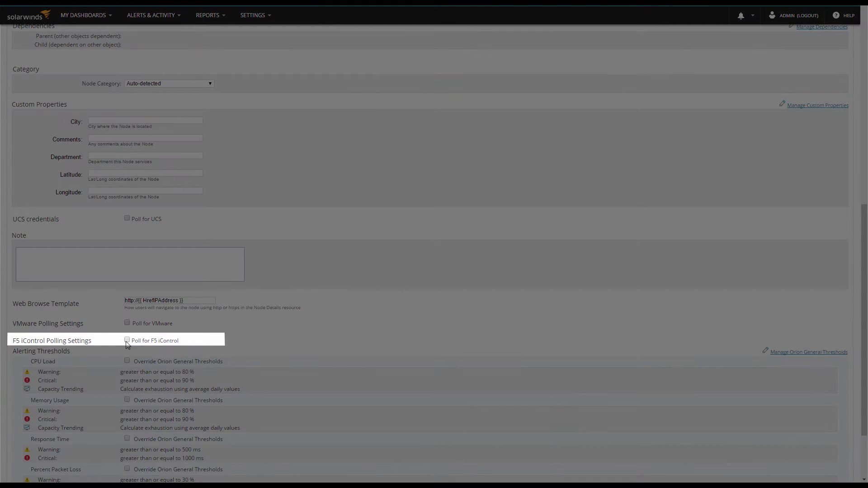
pyautogui.click(127, 340)
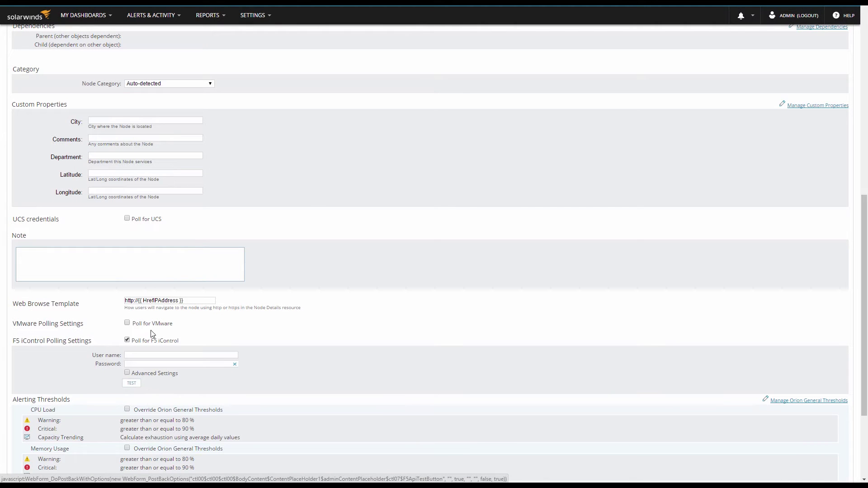
# Open the Load Balancing dashboard and bring up the gtm04.core-net.solar.net node's popup menu
pyautogui.moveTo(104, 29)
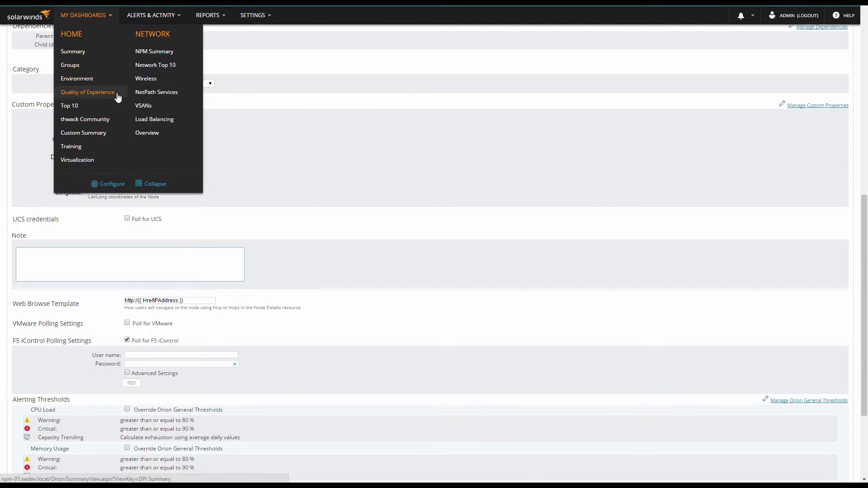
pyautogui.click(148, 123)
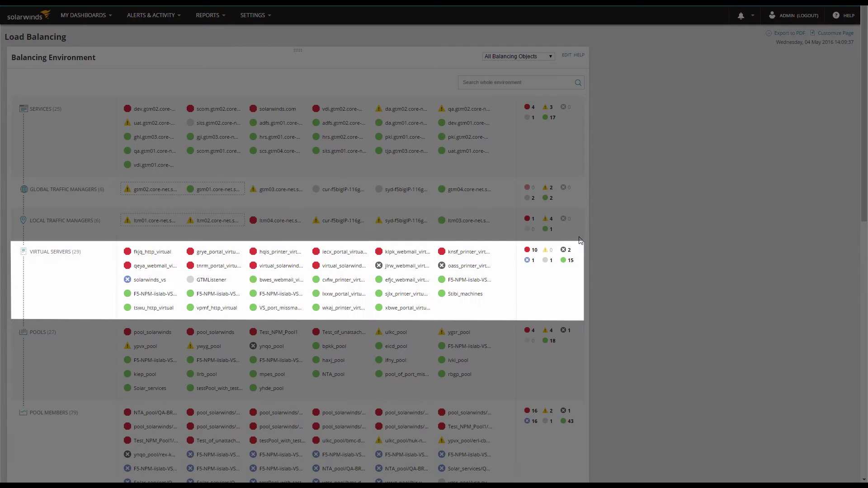
pyautogui.scroll(-5, 660, 281)
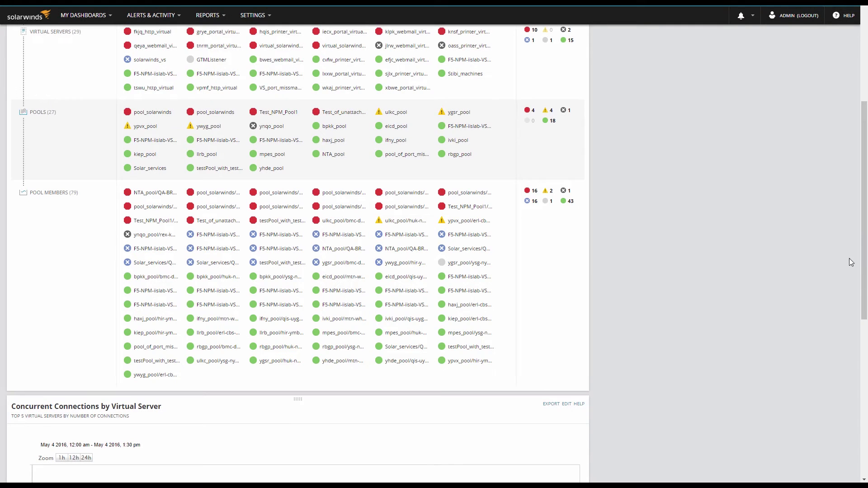
pyautogui.moveTo(863, 260); pyautogui.dragTo(864, 191)
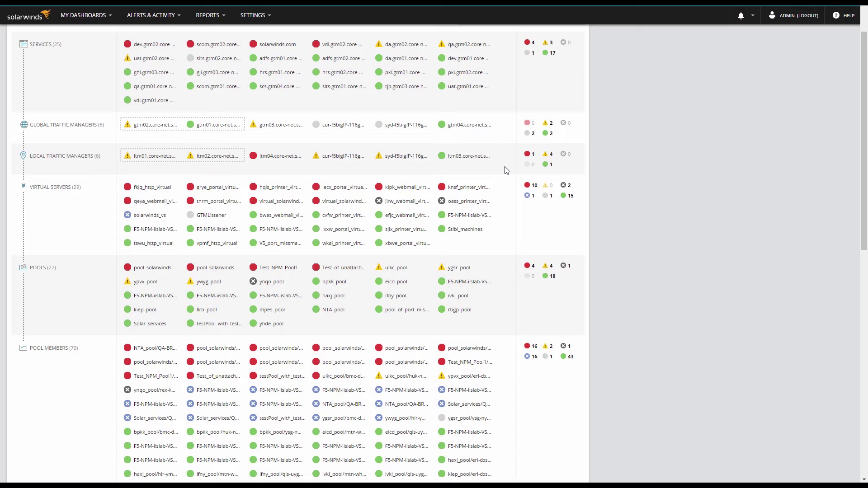
pyautogui.moveTo(442, 128)
pyautogui.moveTo(381, 161)
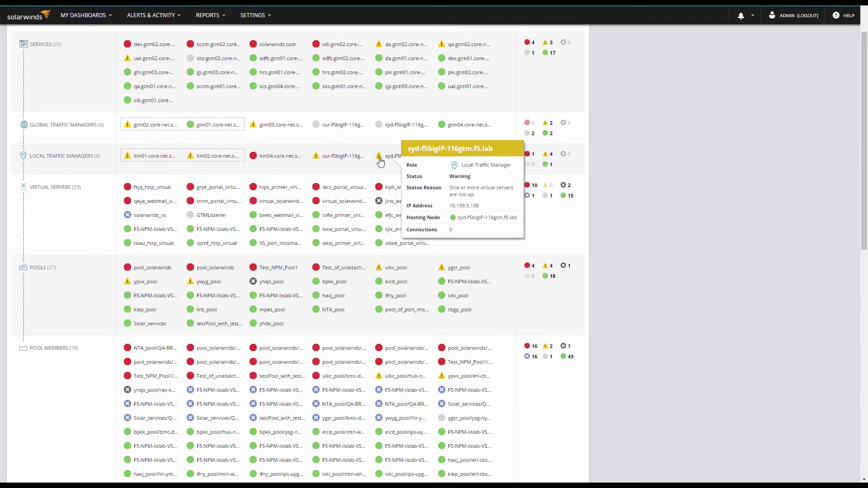
pyautogui.moveTo(255, 160)
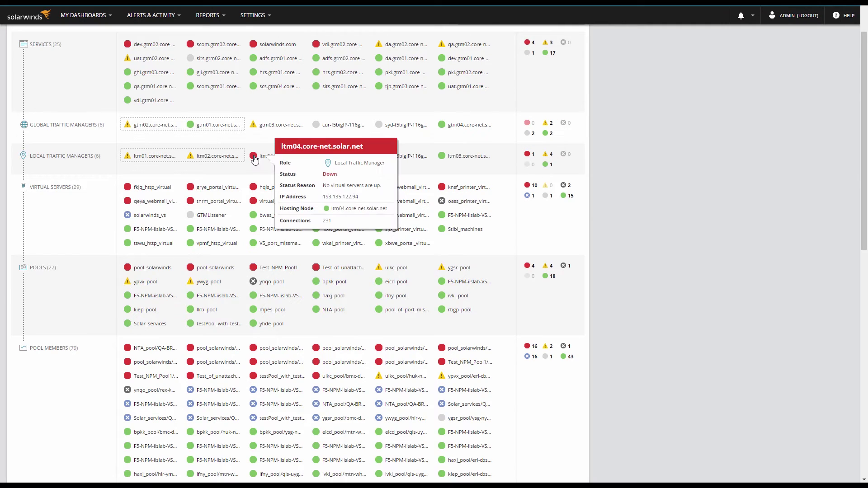
pyautogui.click(442, 126)
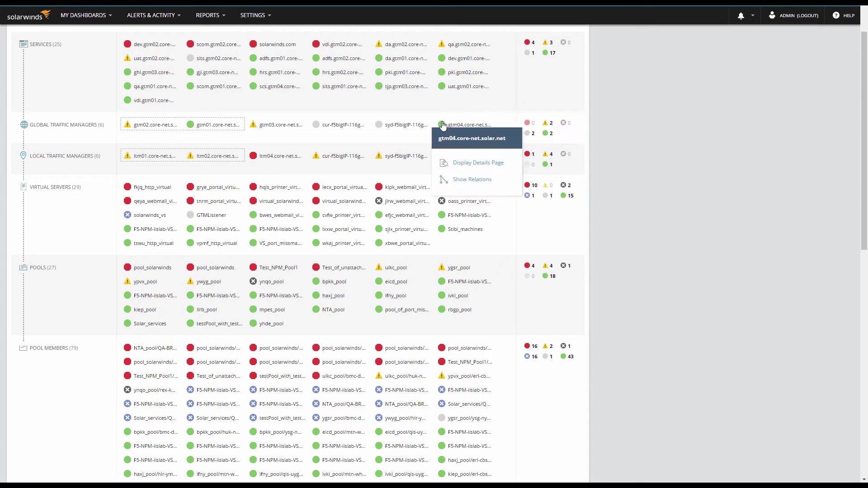
# Show gtm04's relations, then remove the gtm04.core-net.solar.net filter to list all objects
pyautogui.click(487, 185)
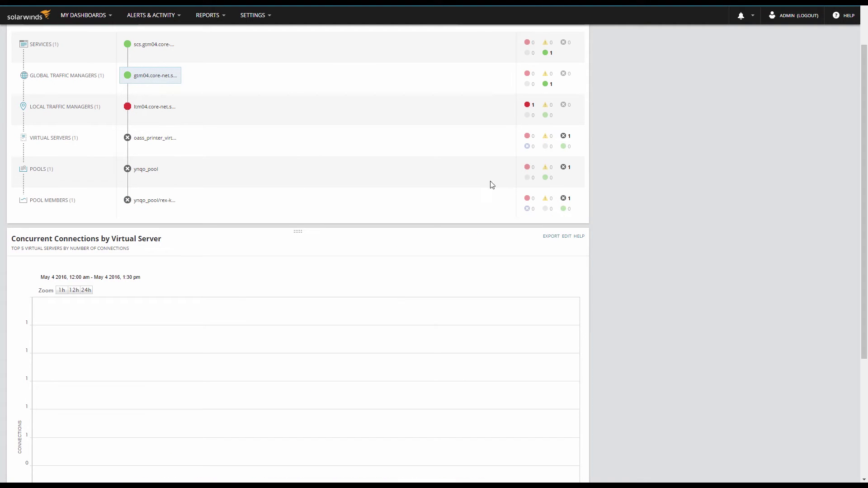
pyautogui.scroll(2, 867, 131)
pyautogui.scroll(1, 867, 131)
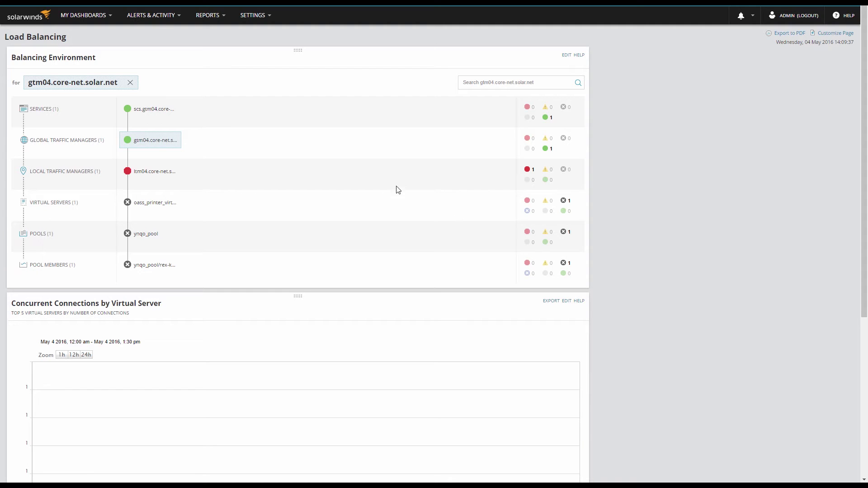
pyautogui.click(130, 82)
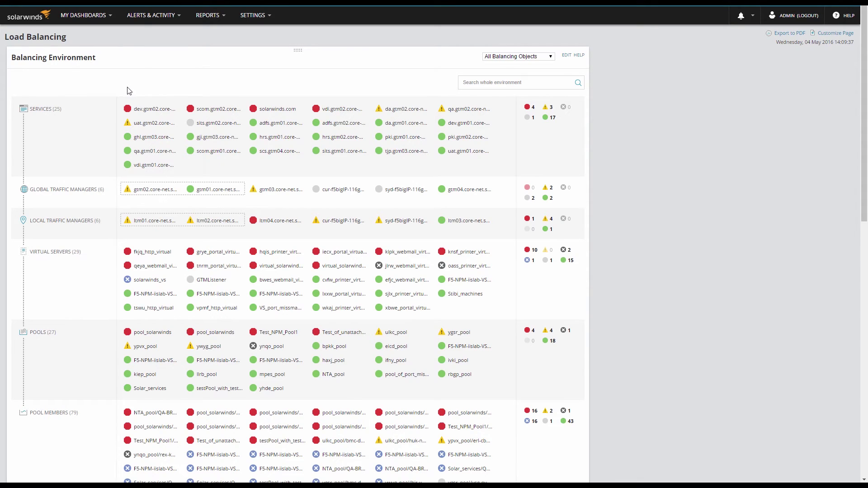
# Show only solarwinds.com relations and list the first pool_solarwinds pool's five members
pyautogui.moveTo(253, 112)
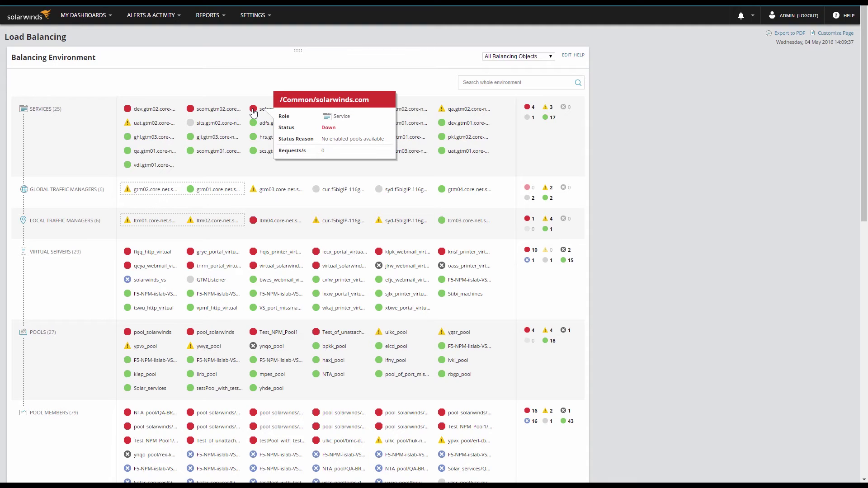
pyautogui.click(253, 112)
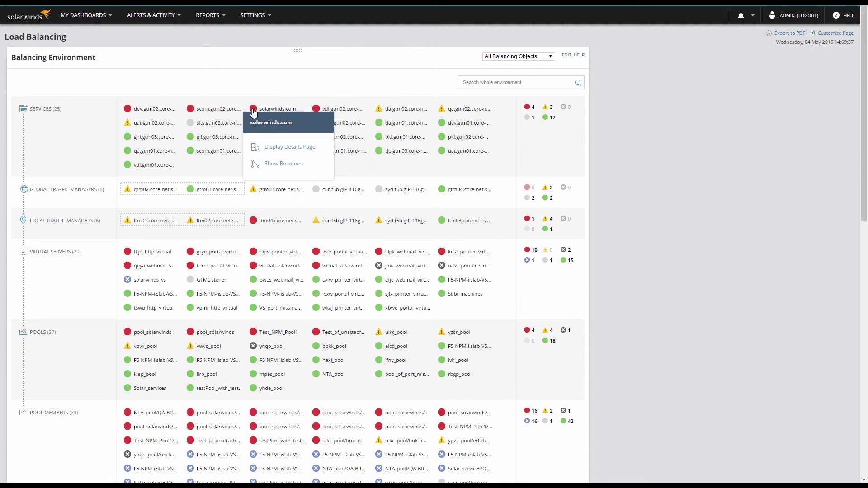
pyautogui.click(274, 165)
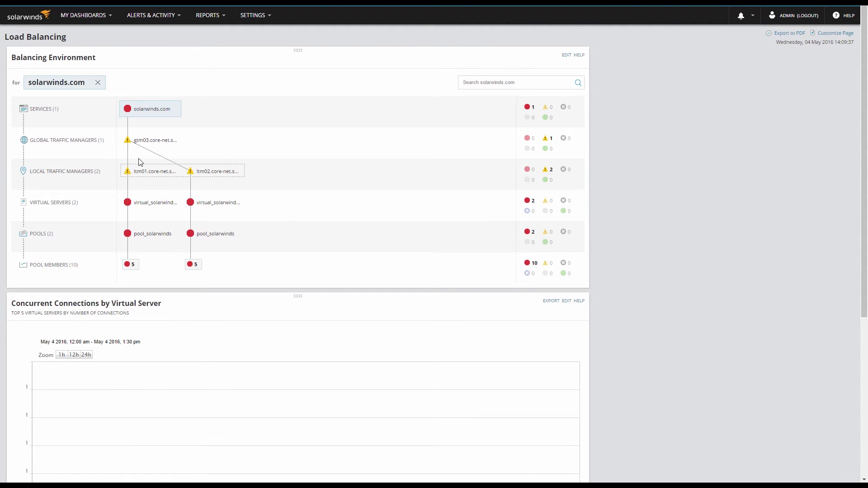
pyautogui.moveTo(129, 149)
pyautogui.click(128, 267)
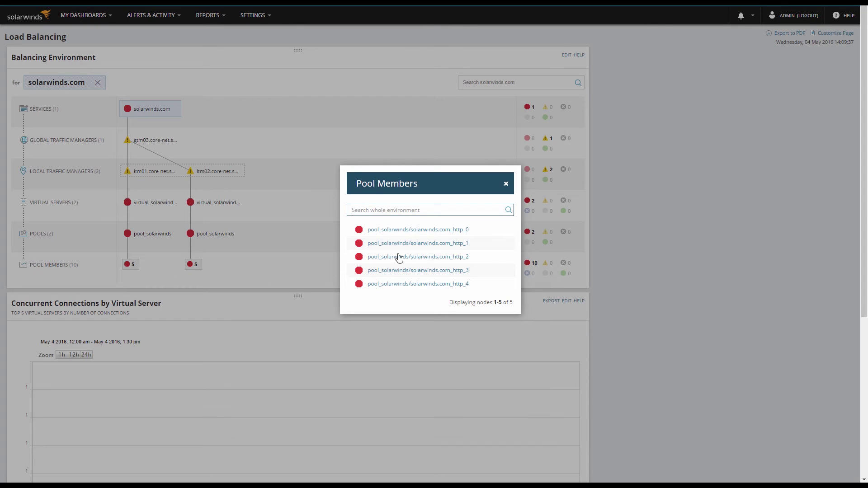
# Open the pool_solarwinds/solarwinds.com_http_0 member's details page for review
pyautogui.click(429, 230)
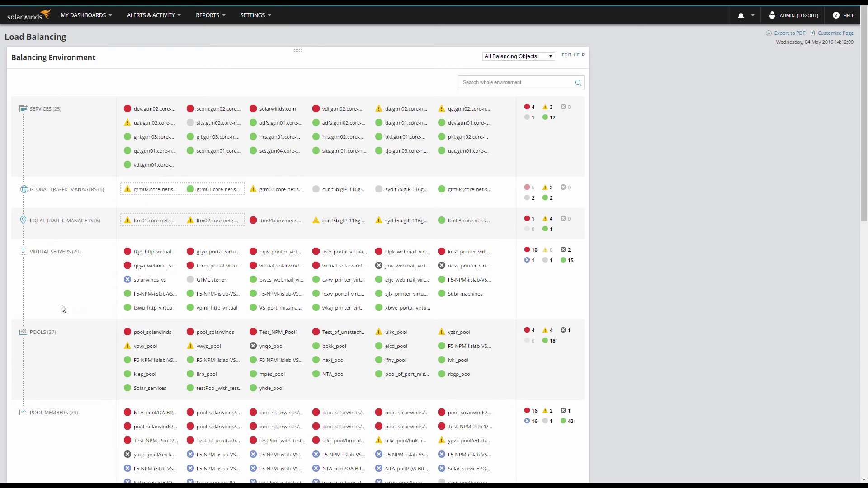
# Open the adfs.gtm01 service details and set its connections chart to 18–25 Apr
pyautogui.click(267, 127)
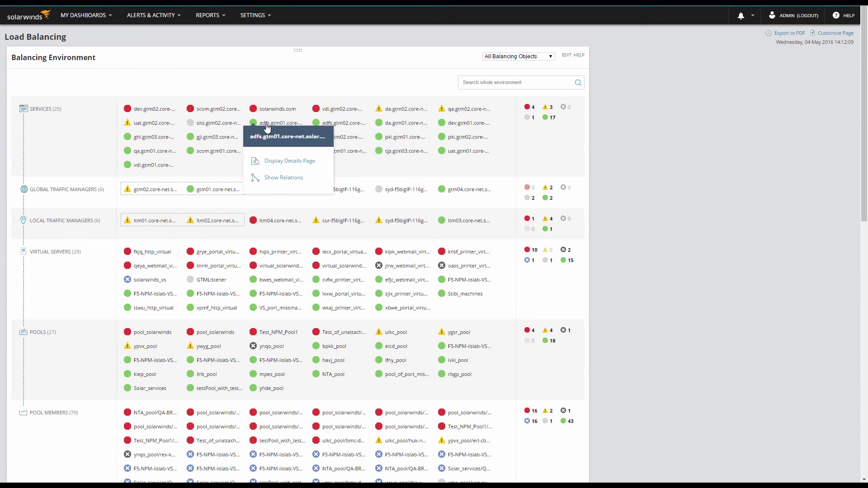
pyautogui.click(270, 165)
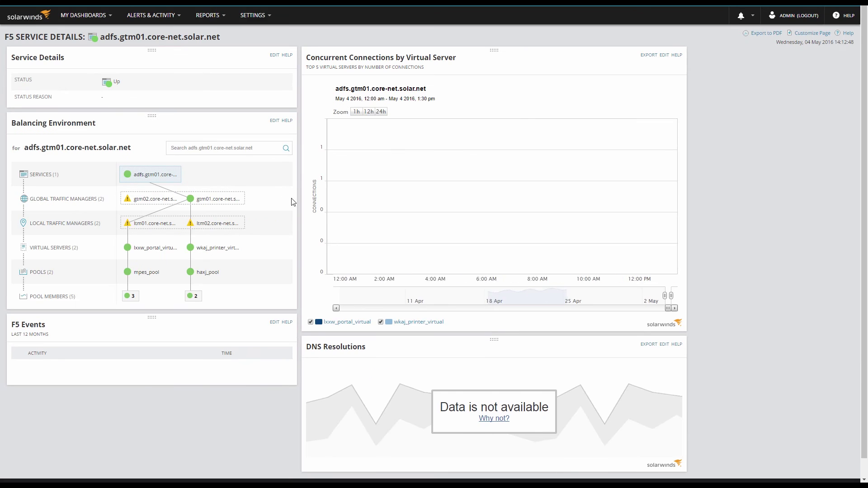
pyautogui.moveTo(665, 300); pyautogui.dragTo(487, 299)
pyautogui.moveTo(665, 296); pyautogui.dragTo(568, 301)
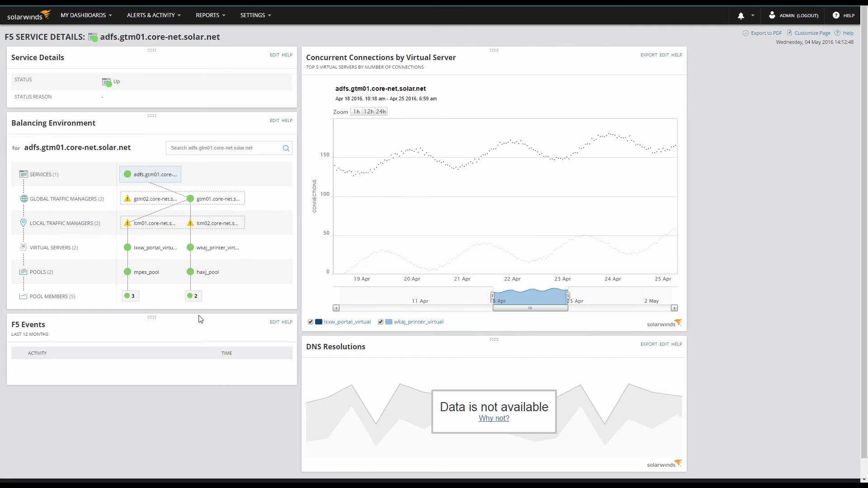
# Open the lxxw_portal_virtual server details, then the gtm01 traffic manager details page
pyautogui.click(138, 251)
pyautogui.click(145, 289)
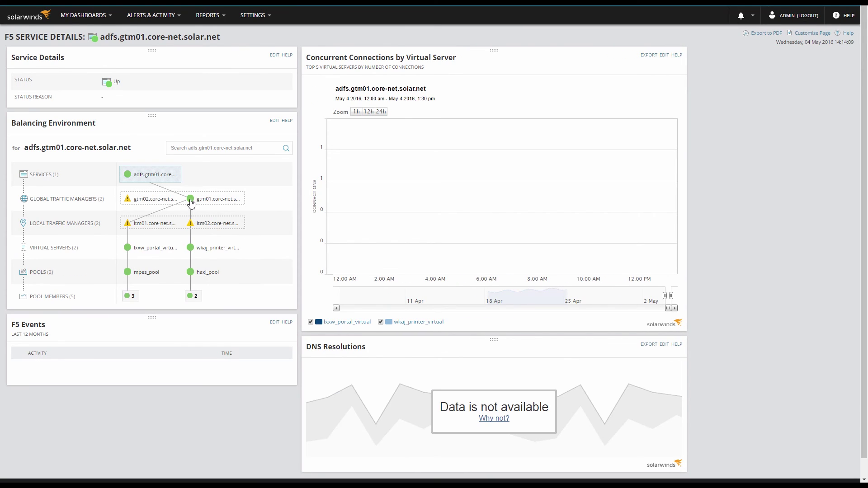
pyautogui.click(191, 200)
pyautogui.click(206, 236)
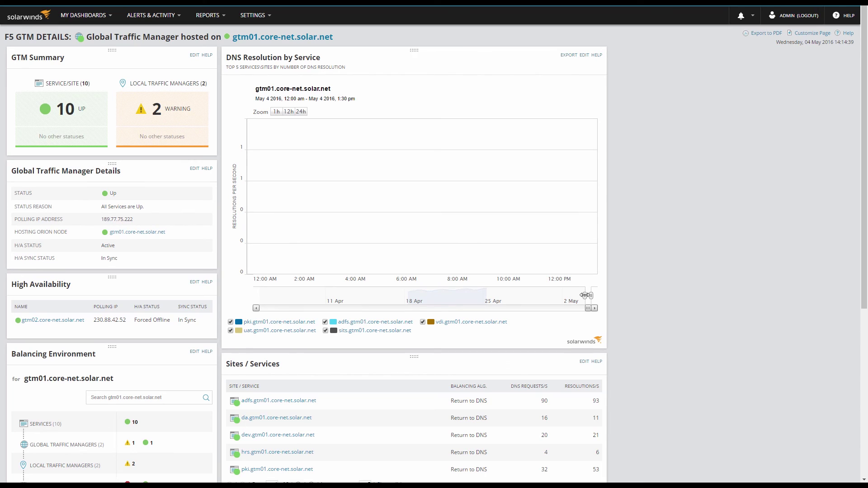
# Set the gtm01 DNS Resolution by Service chart range to 18–25 Apr
pyautogui.moveTo(585, 295); pyautogui.dragTo(412, 296)
pyautogui.moveTo(559, 300); pyautogui.dragTo(488, 295)
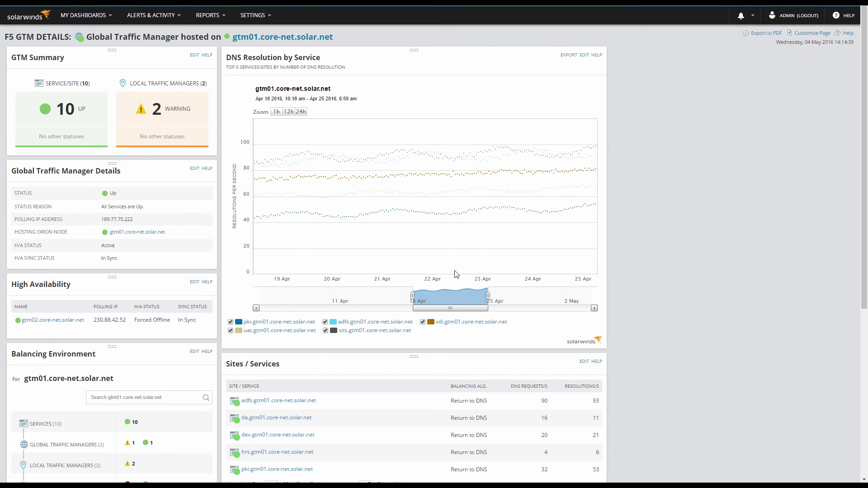
pyautogui.moveTo(180, 18)
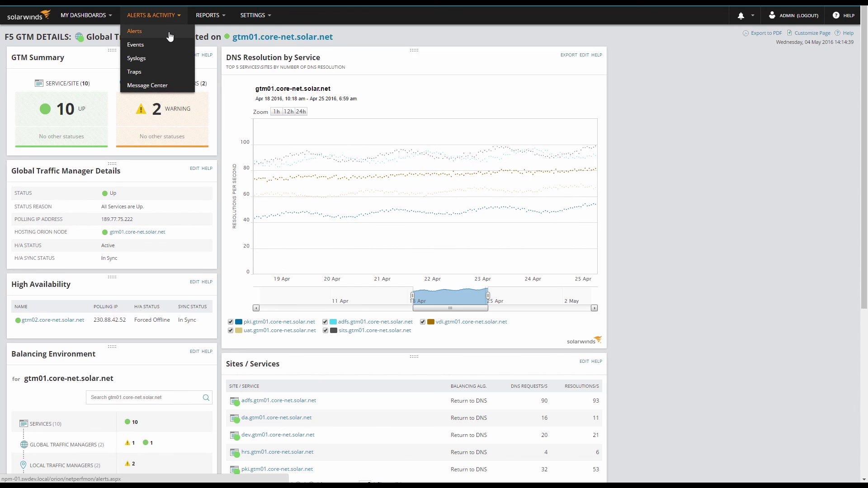
# From Alerts, go to Manage Alerts and search 'F5' to list its eight alert definitions
pyautogui.click(170, 36)
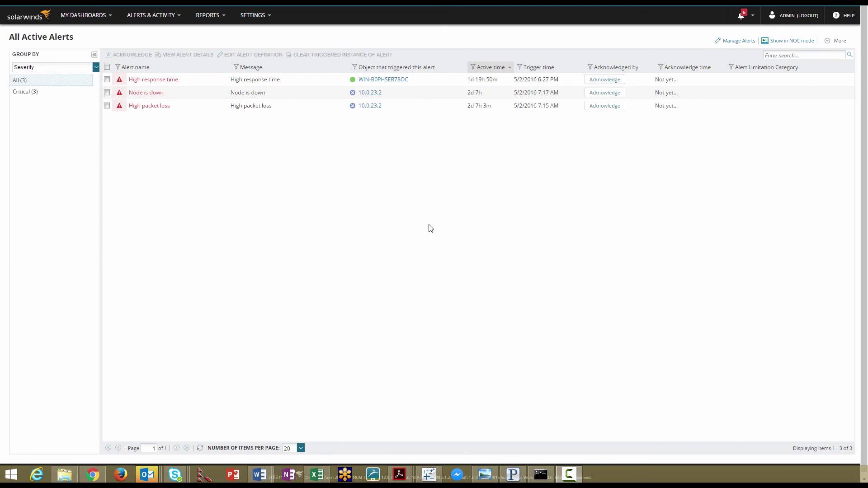
pyautogui.click(737, 42)
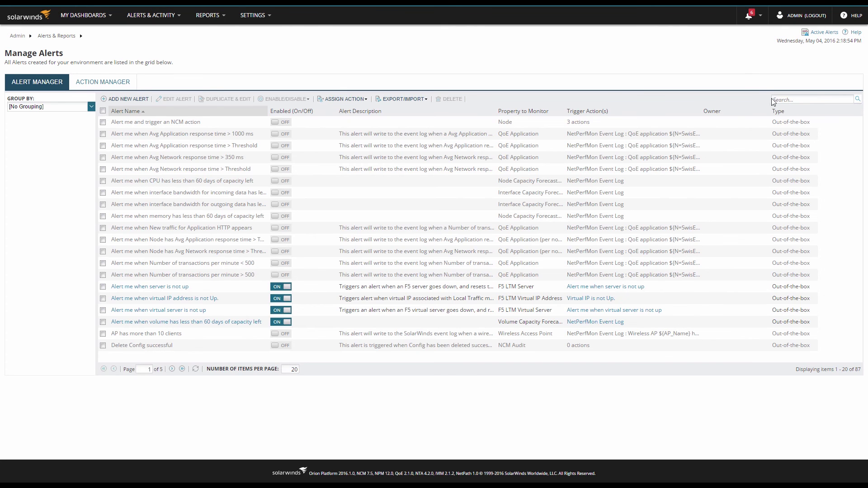
pyautogui.click(780, 102)
pyautogui.write('F5')
pyautogui.click(858, 100)
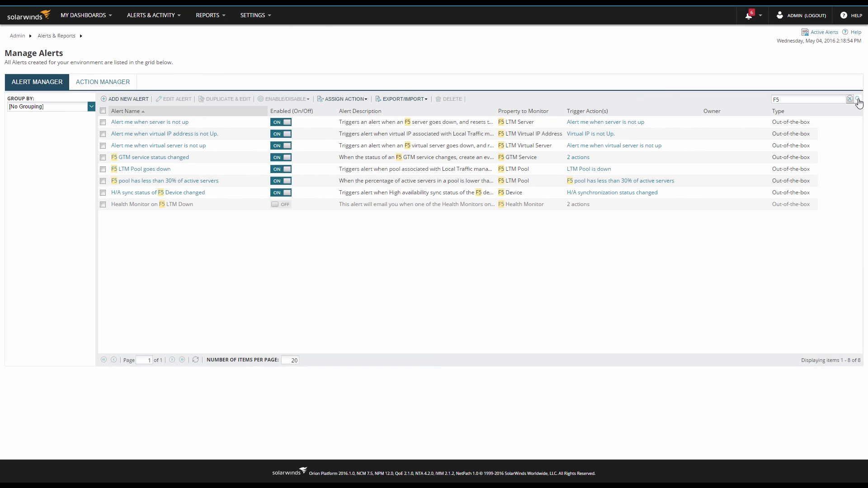